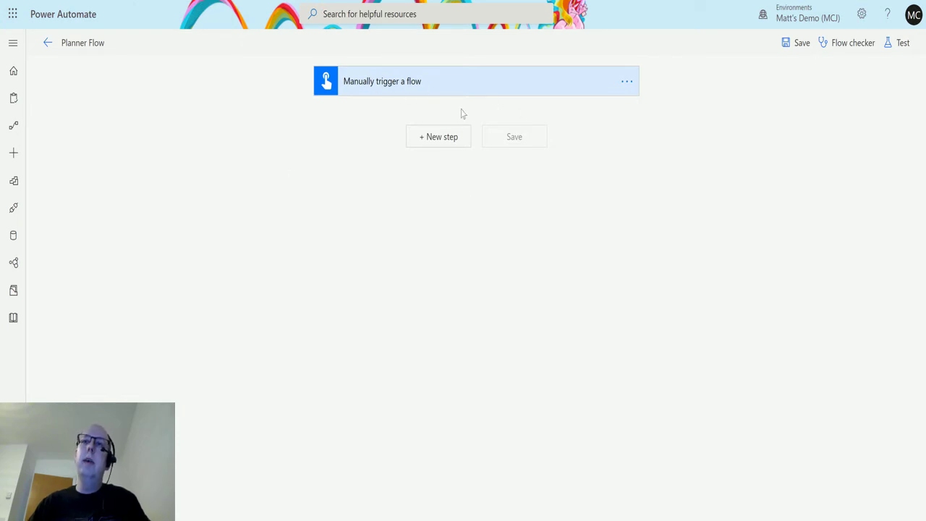
# Add the Planner action "Unassign users from a task" after the manual trigger
pyautogui.click(452, 143)
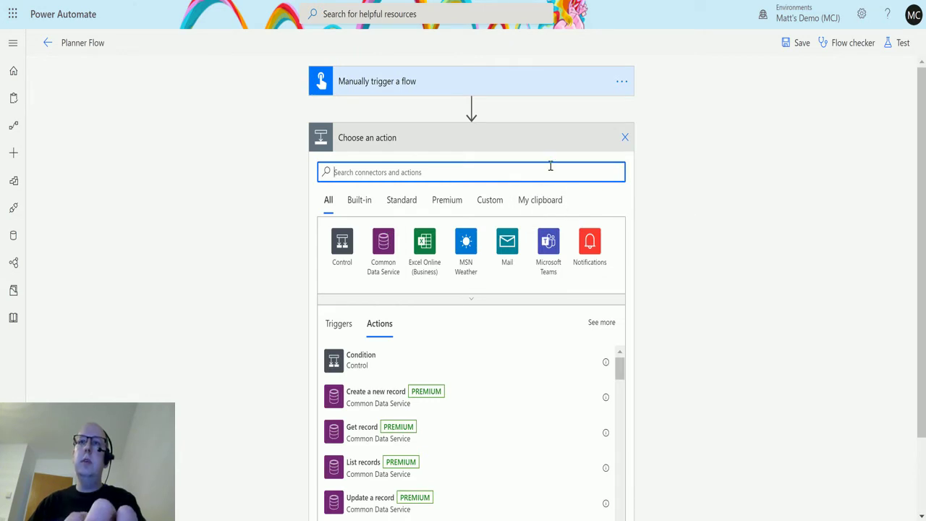
pyautogui.write('planner')
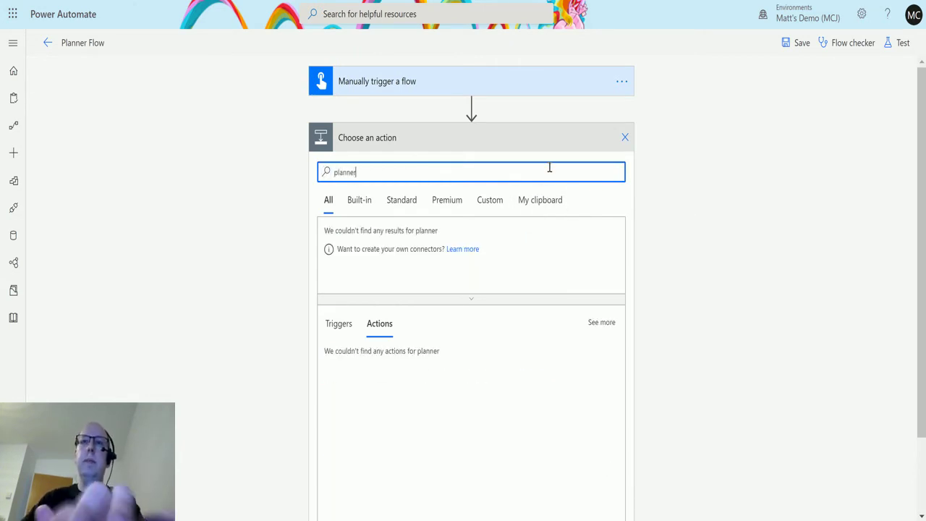
pyautogui.click(339, 247)
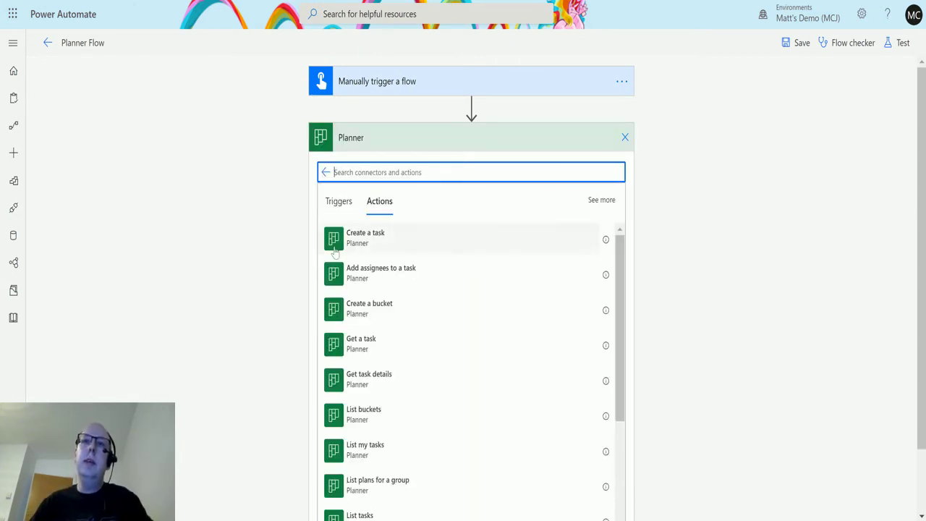
pyautogui.scroll(-5, 367, 265)
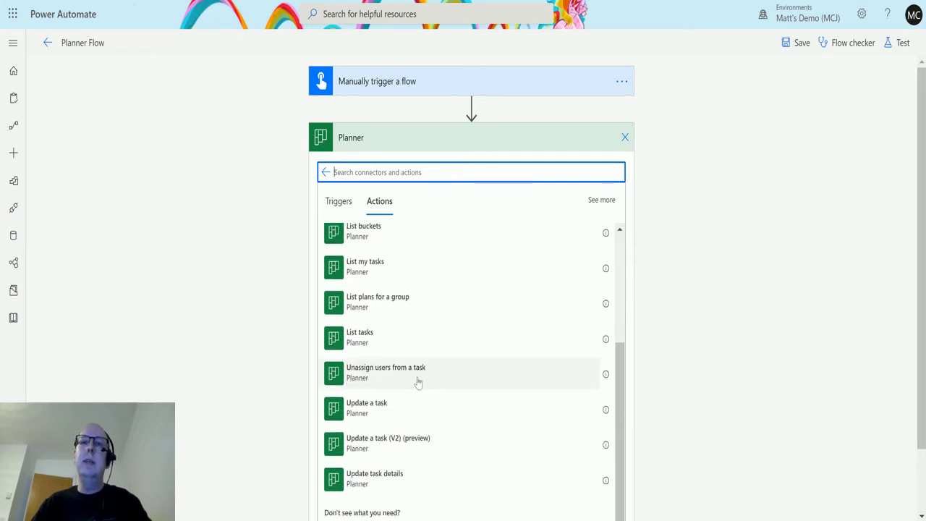
pyautogui.click(356, 375)
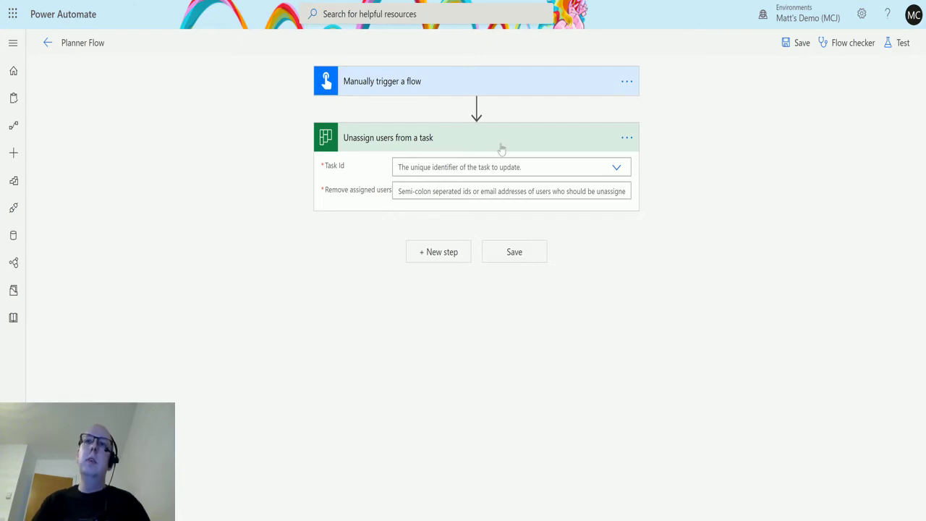
# Set the unassign action's Task Id to "This is a test task from Flow with noboyd assigne to it."
pyautogui.click(615, 168)
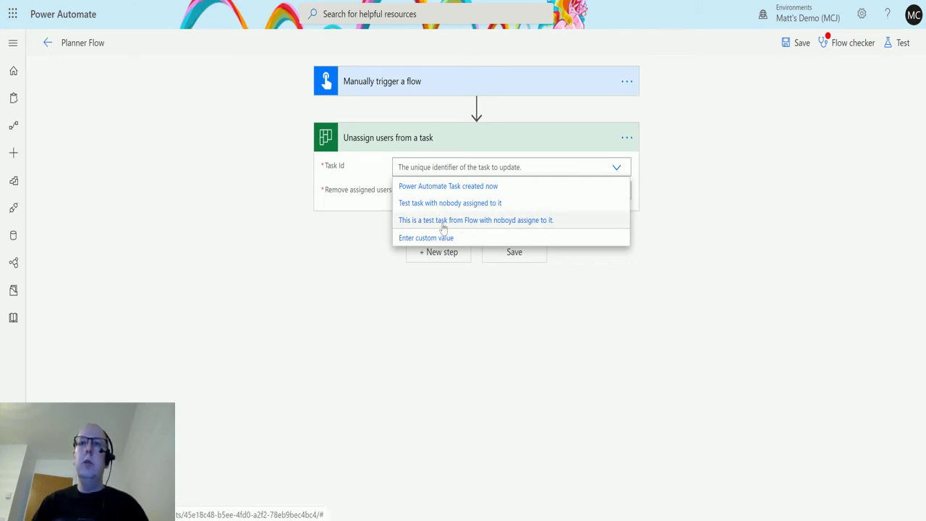
pyautogui.click(531, 221)
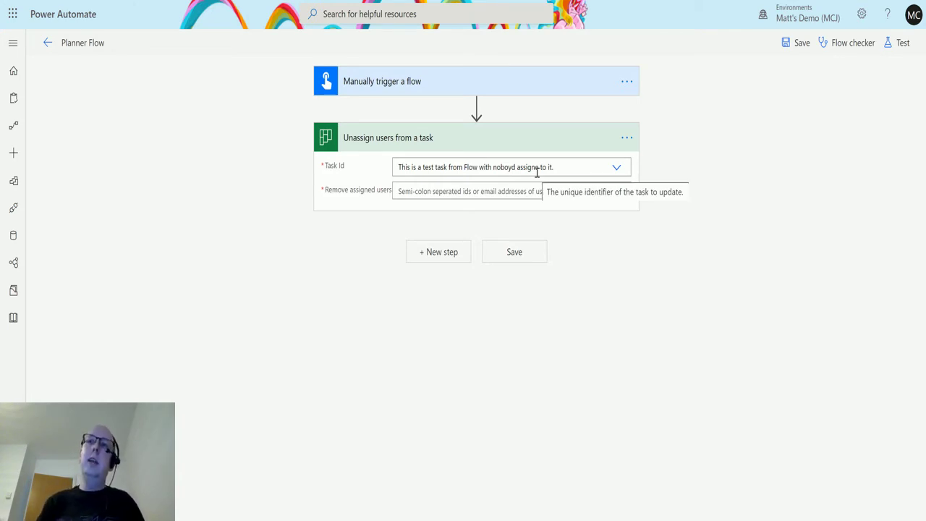
pyautogui.click(616, 169)
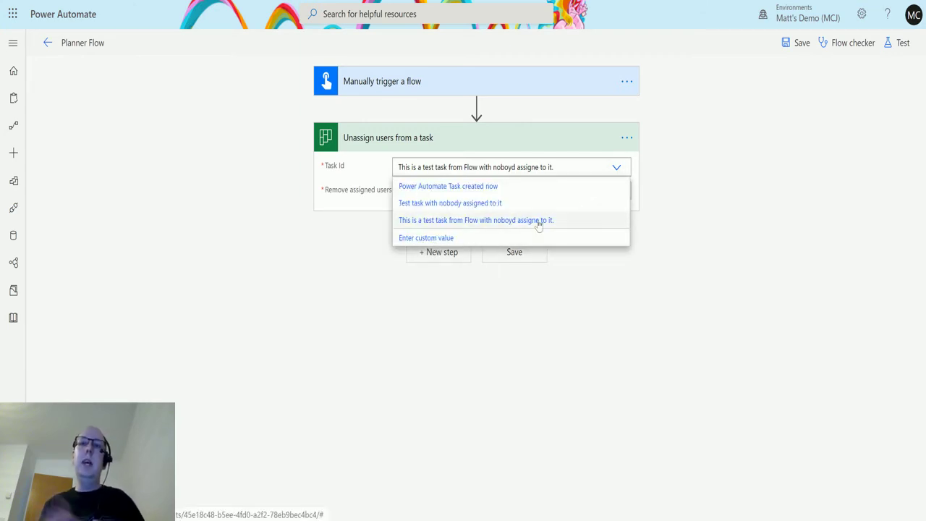
pyautogui.click(120, 215)
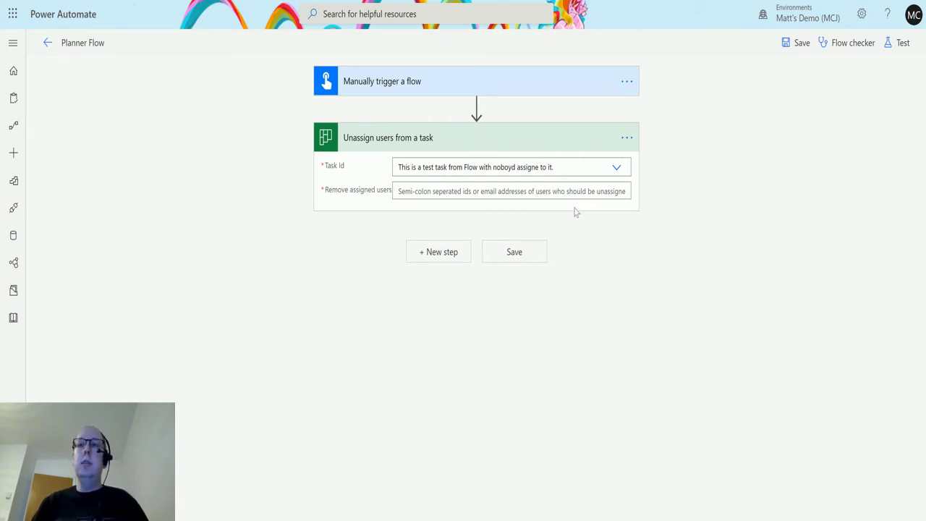
# Paste the assigned user's e-mail address from the clipboard history into Remove assigned users
pyautogui.click(487, 189)
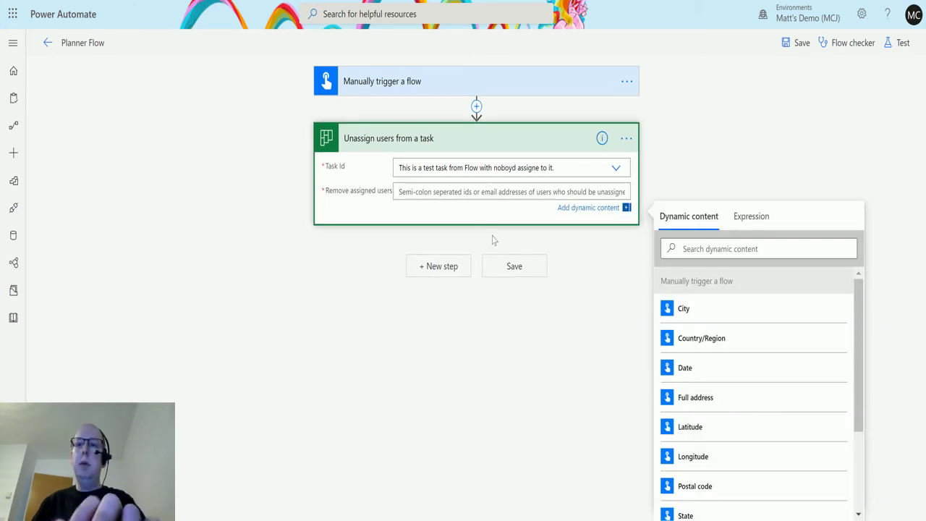
pyautogui.press('super+v')
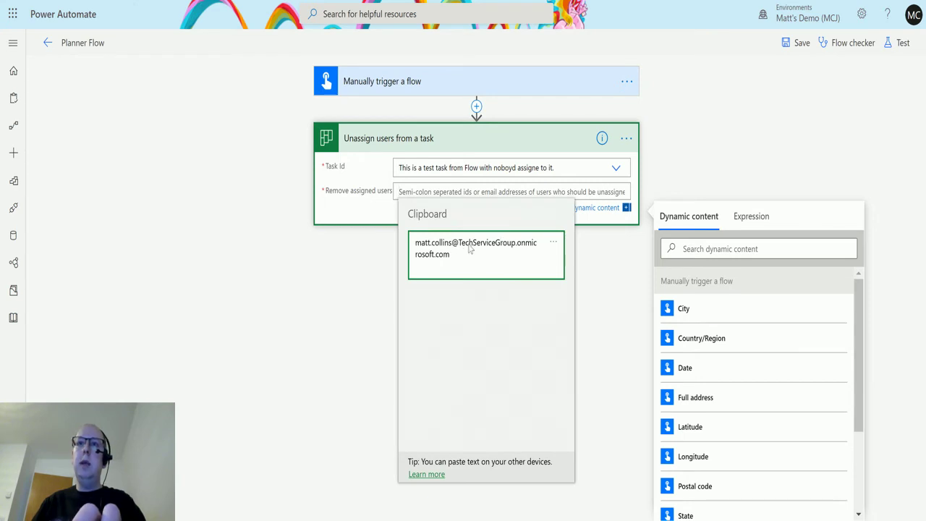
pyautogui.click(470, 246)
pyautogui.press('BackSpace')
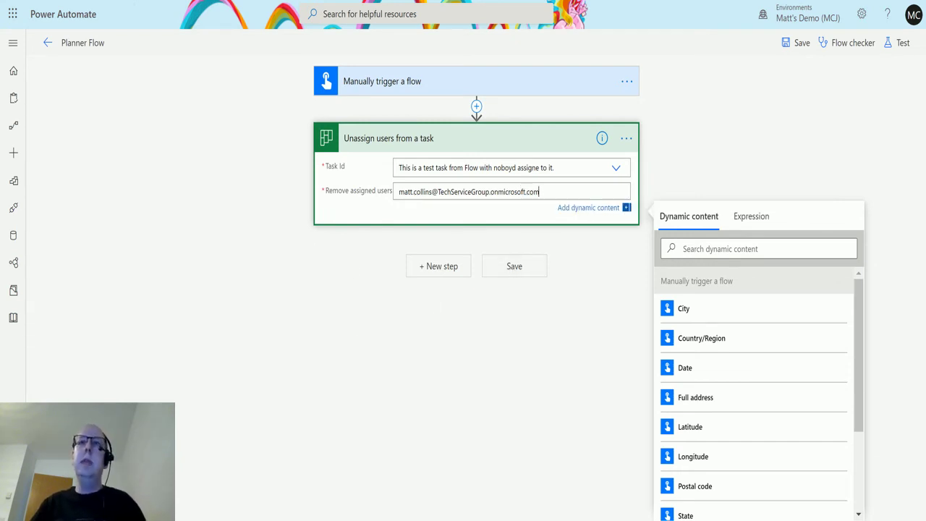
# Switch to Planner, check the assignee in the details of the Flow test task, and return to the flow in Power Automate
pyautogui.hotkey('ctrl', 'Tab')
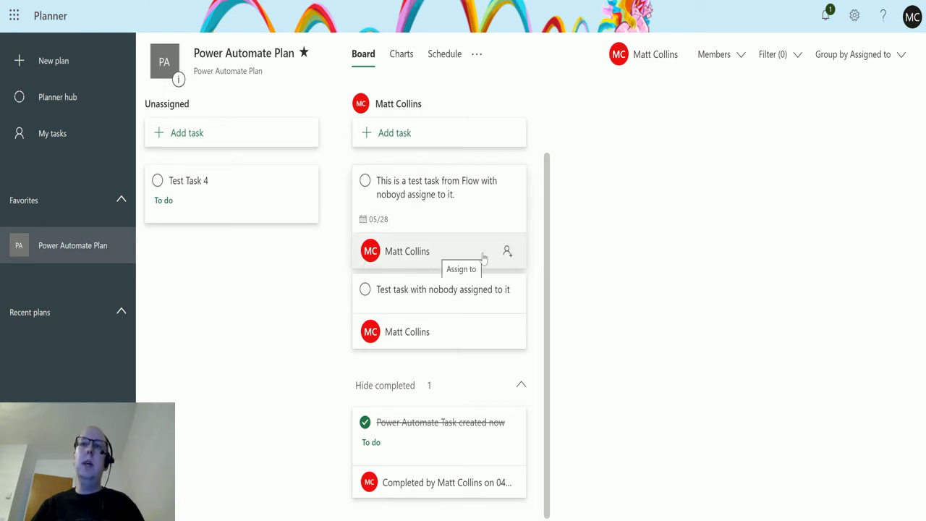
pyautogui.click(453, 200)
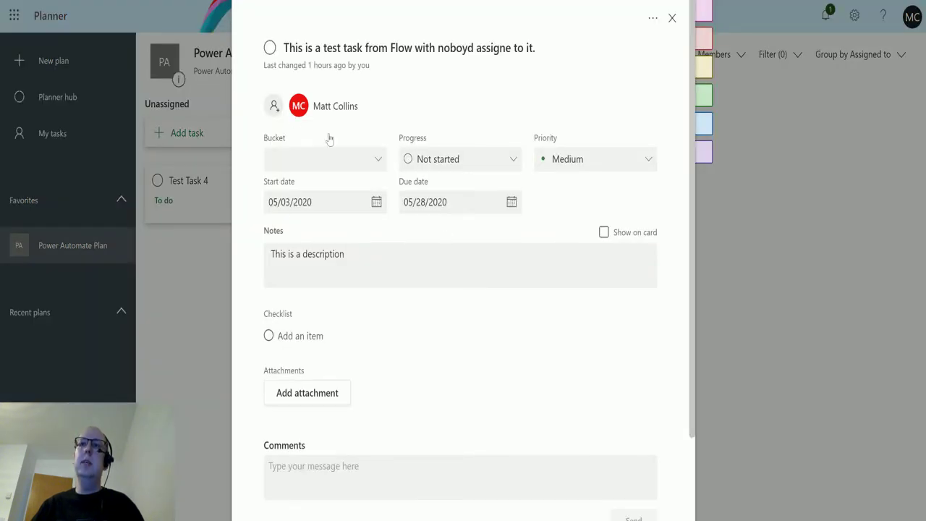
pyautogui.click(673, 18)
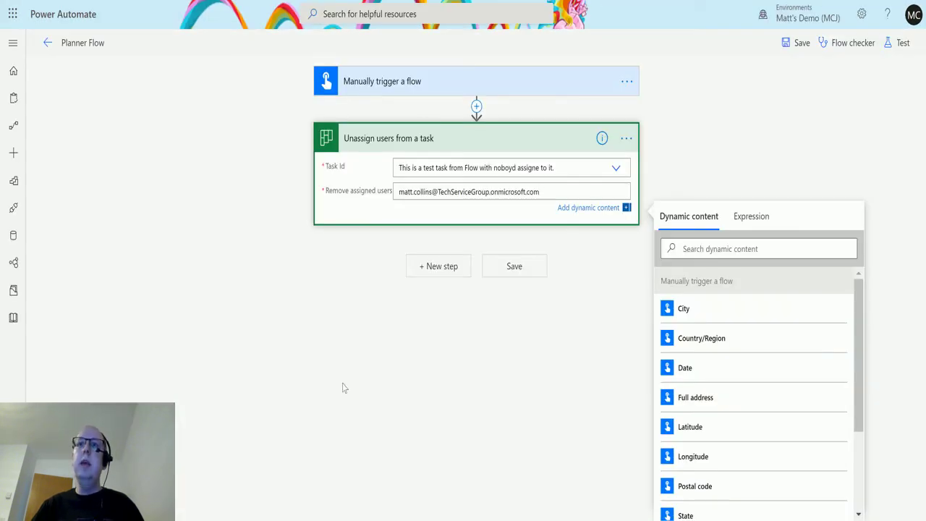
pyautogui.click(348, 375)
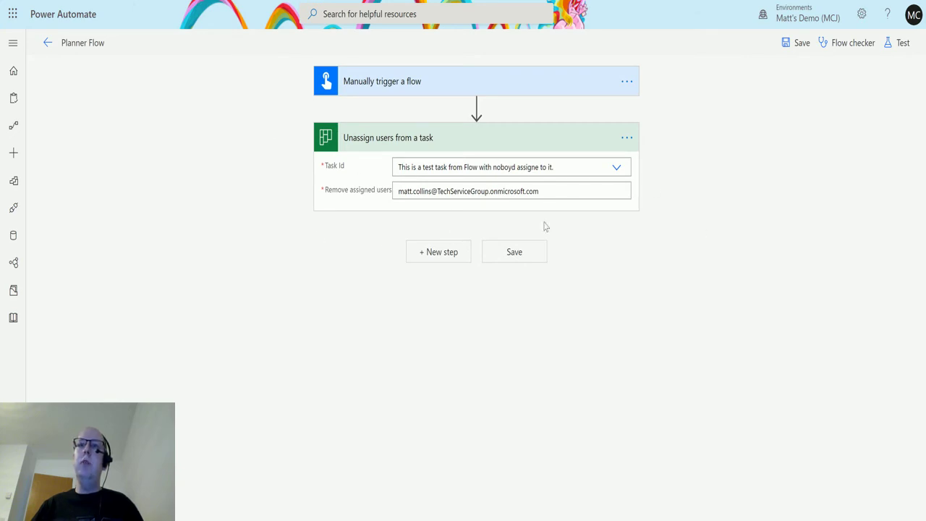
# Save the flow and run a test by performing the trigger action manually
pyautogui.click(899, 44)
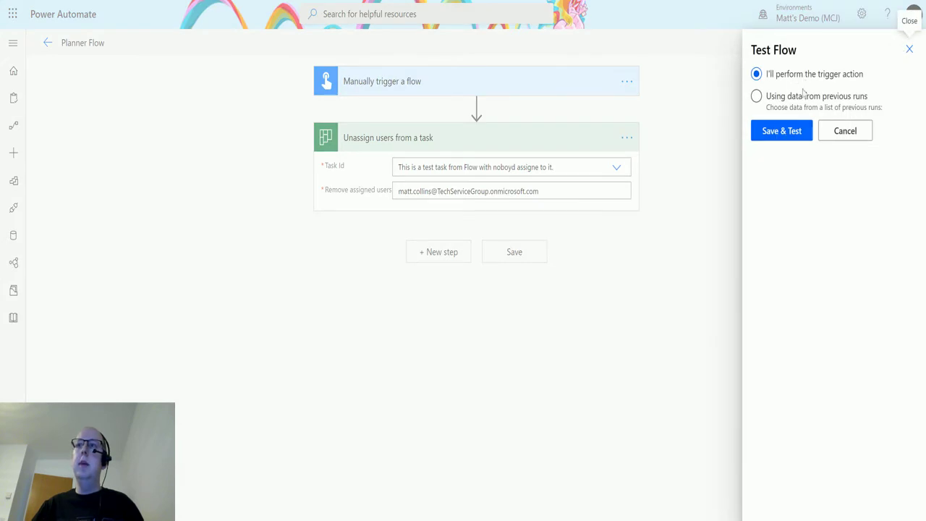
pyautogui.click(788, 135)
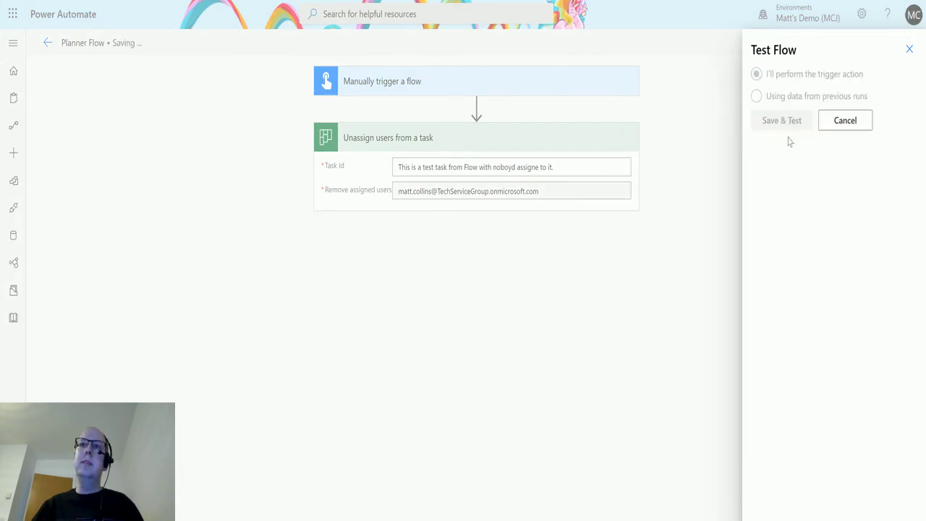
pyautogui.click(775, 504)
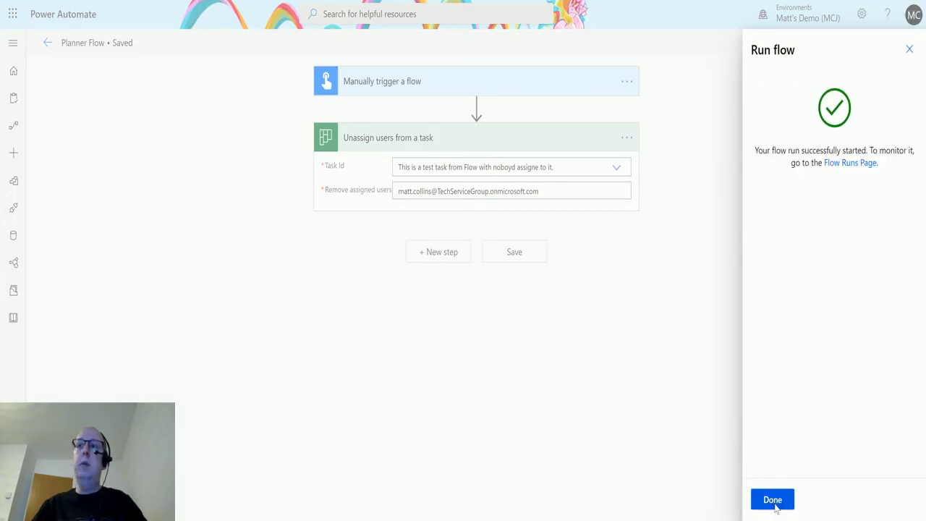
pyautogui.click(772, 502)
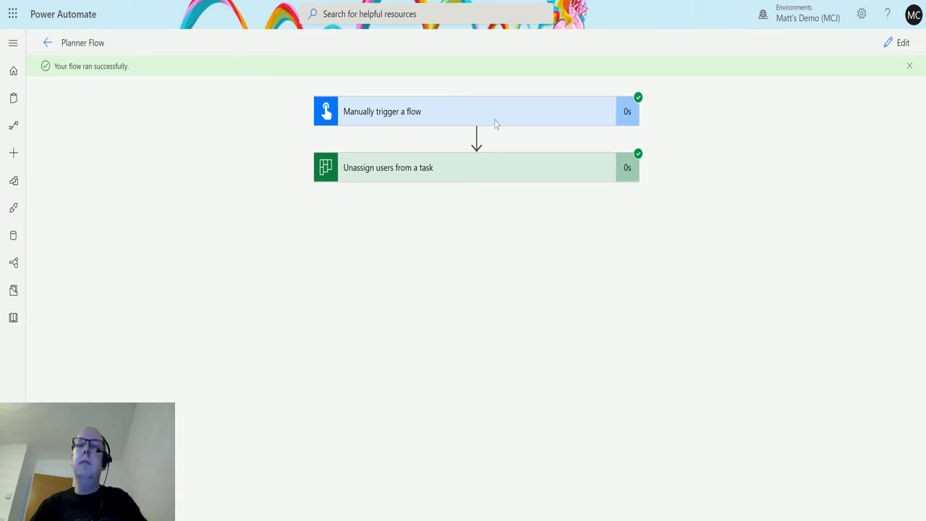
# Examine the inputs and outputs of the unassign action in the flow run, including the assignments value and the additional outputs
pyautogui.click(484, 177)
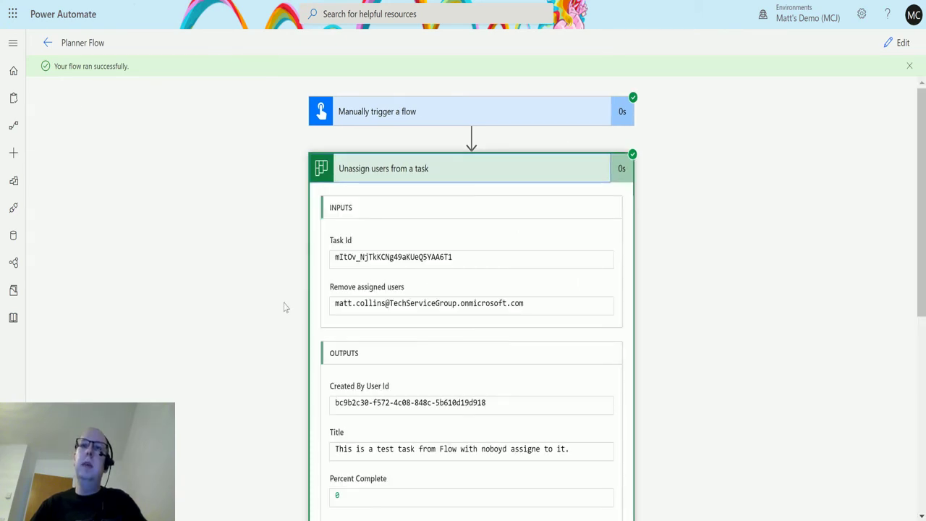
pyautogui.scroll(-2, 668, 175)
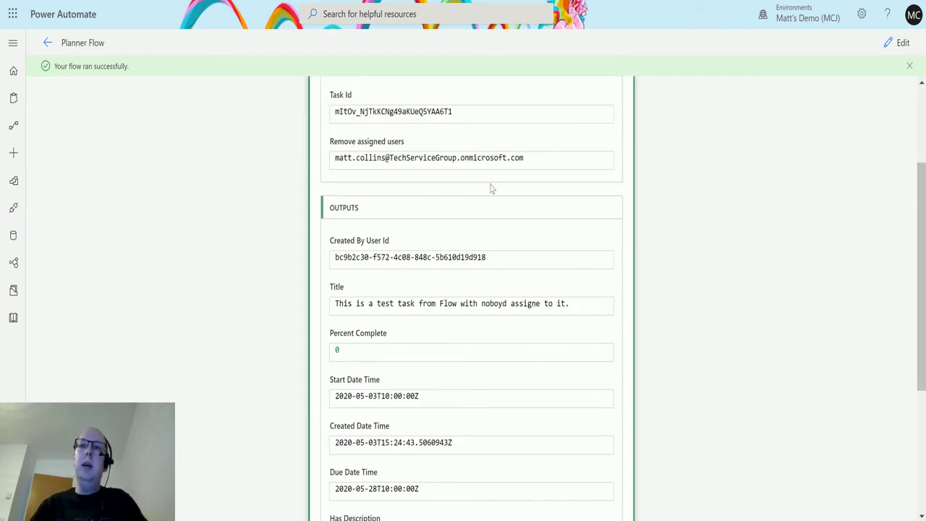
pyautogui.scroll(-2, 398, 138)
pyautogui.scroll(-1, 366, 304)
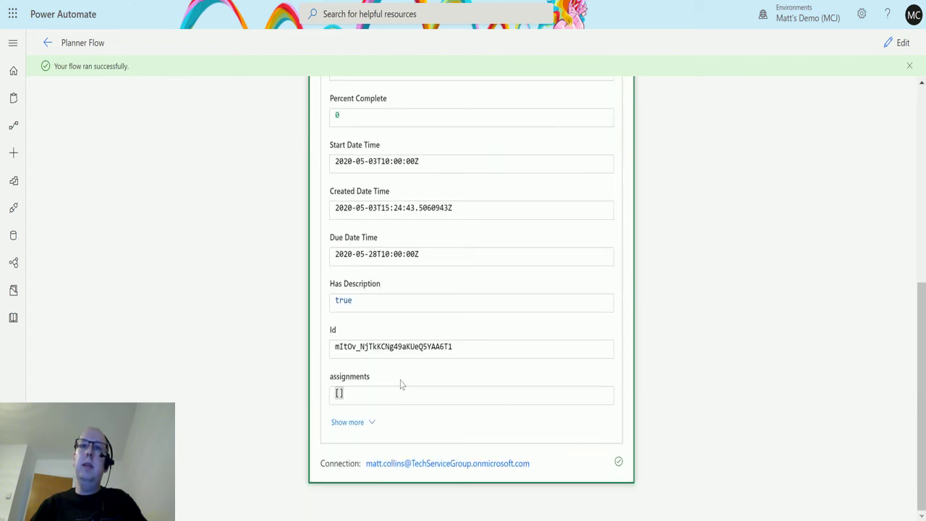
pyautogui.scroll(2, 402, 384)
pyautogui.scroll(-2, 359, 449)
pyautogui.click(349, 428)
pyautogui.scroll(-1, 436, 84)
pyautogui.scroll(5, 323, 359)
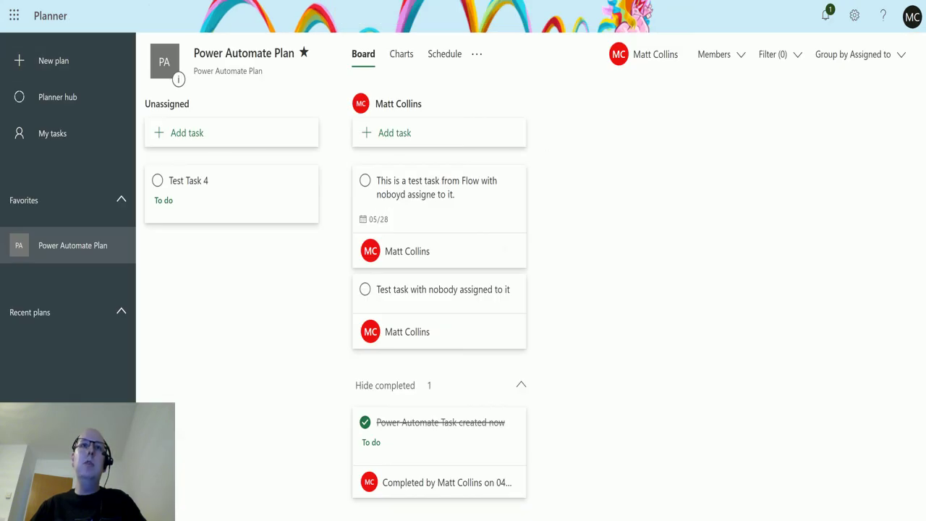
# Switch to Planner, refresh the Power Automate Plan board, and group its tasks by Assigned to
pyautogui.press('F5')
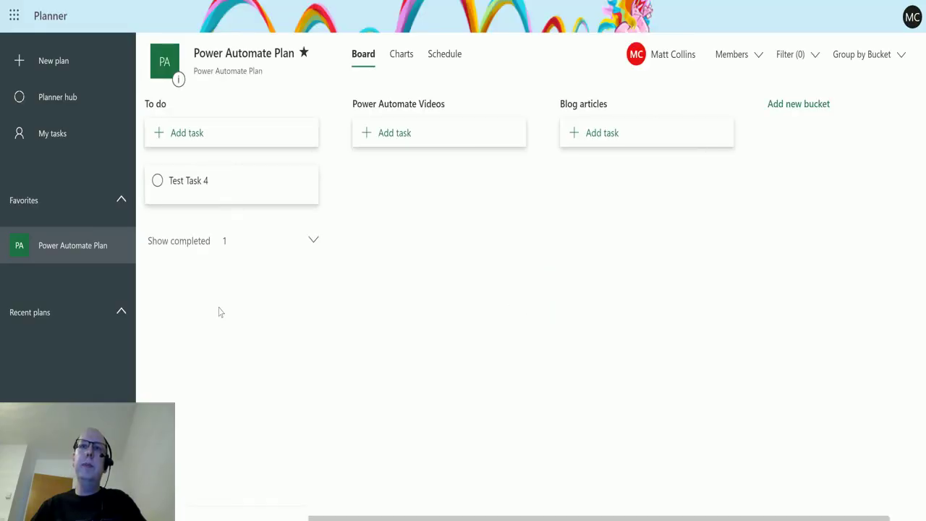
pyautogui.click(872, 55)
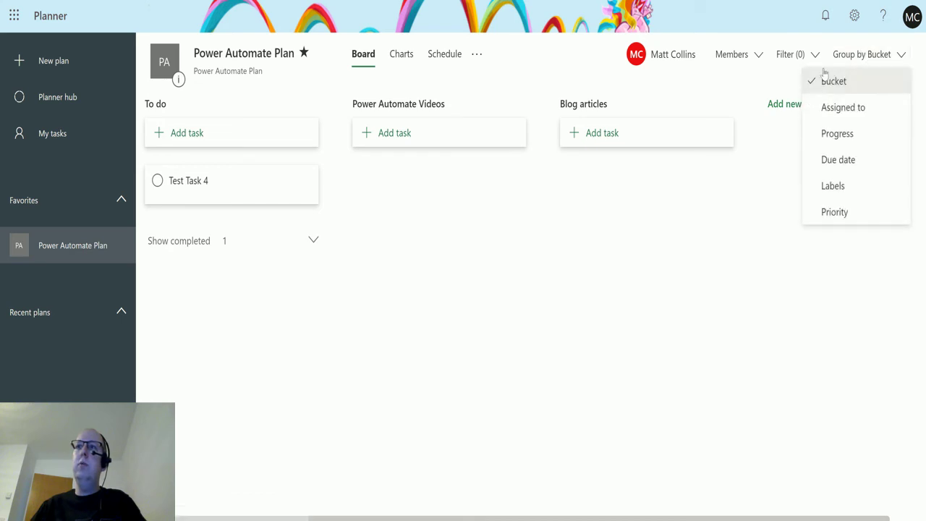
pyautogui.click(840, 108)
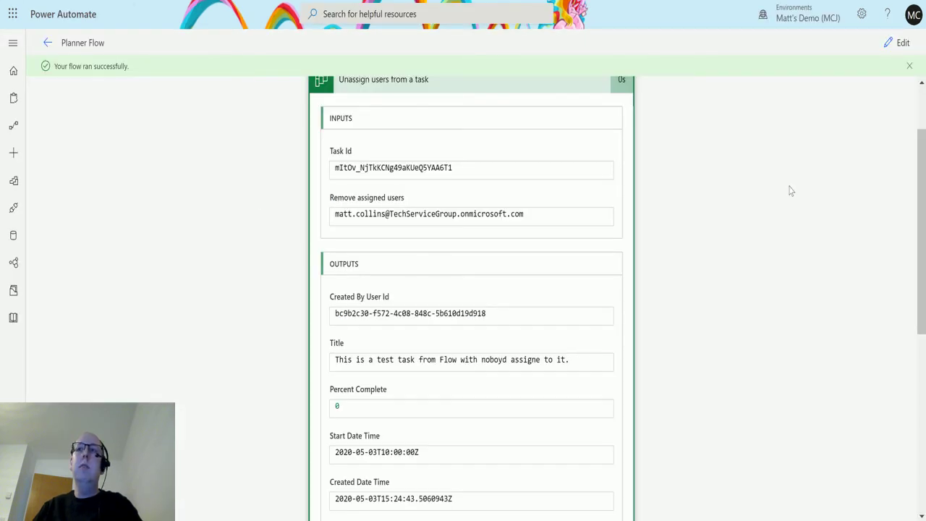
# Switch back to the flow run in Power Automate and reopen Planner Flow for editing
pyautogui.scroll(3, 791, 191)
pyautogui.click(897, 43)
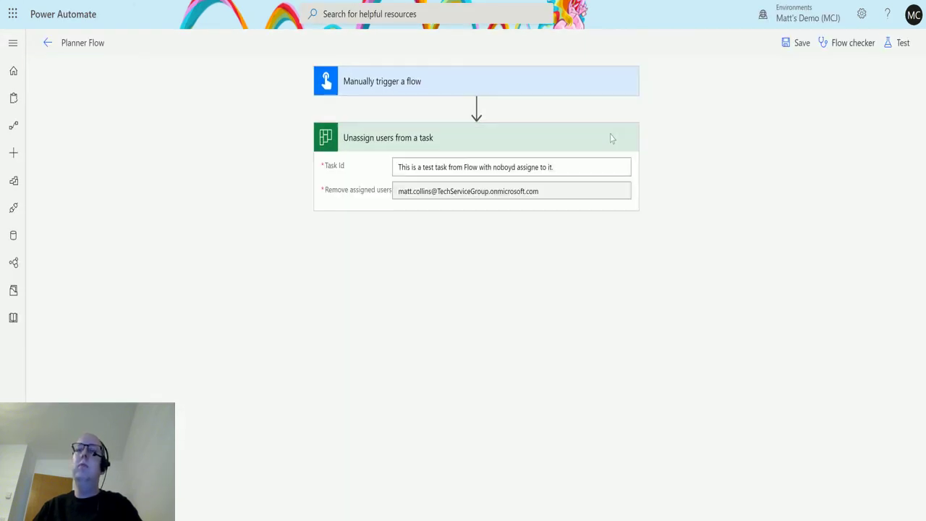